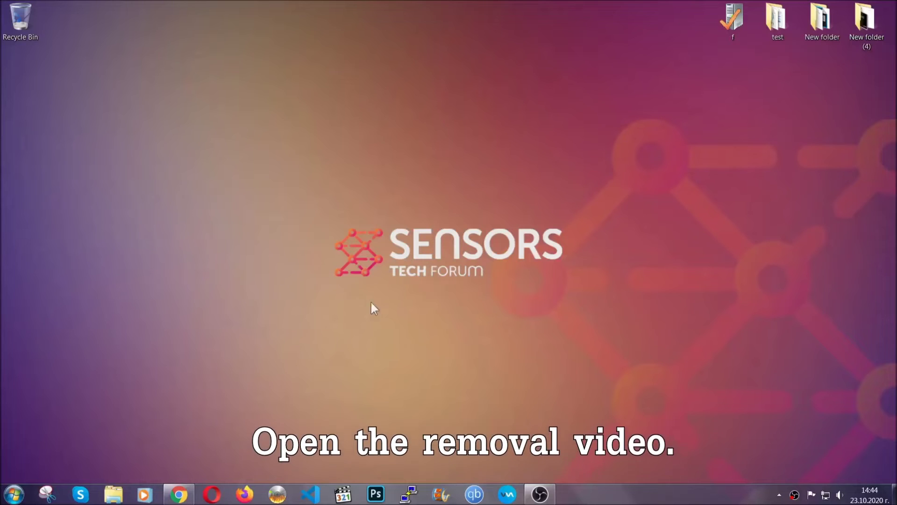
# - Download SpyHunter-Installer.exe through the video's link in Chrome and launch it
pyautogui.click(179, 495)
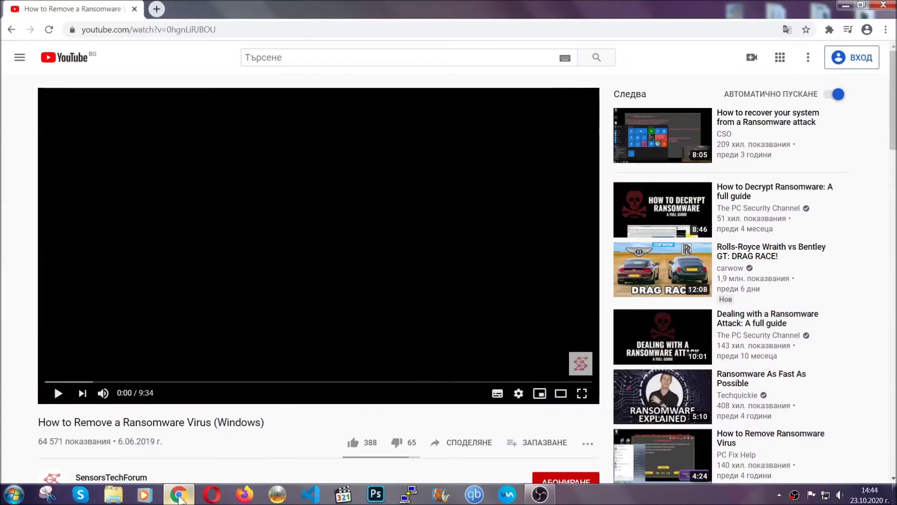
pyautogui.scroll(-4, 165, 379)
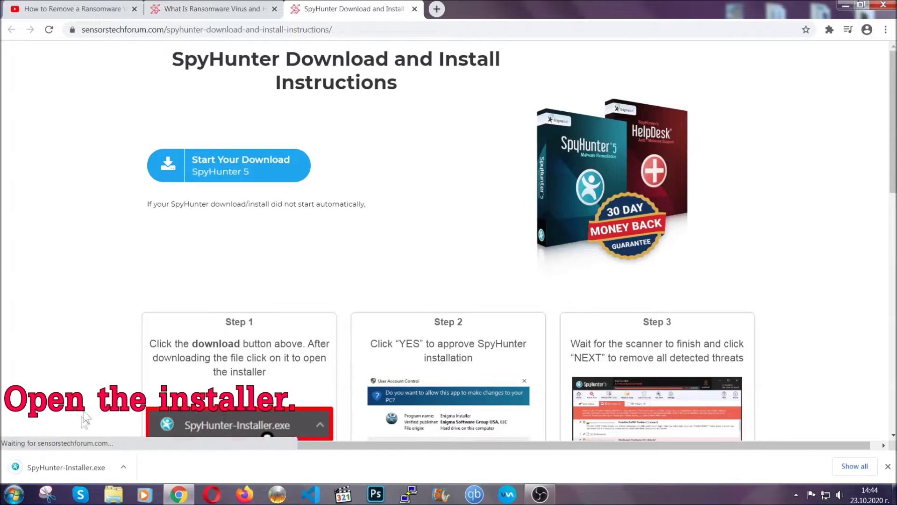
pyautogui.click(66, 467)
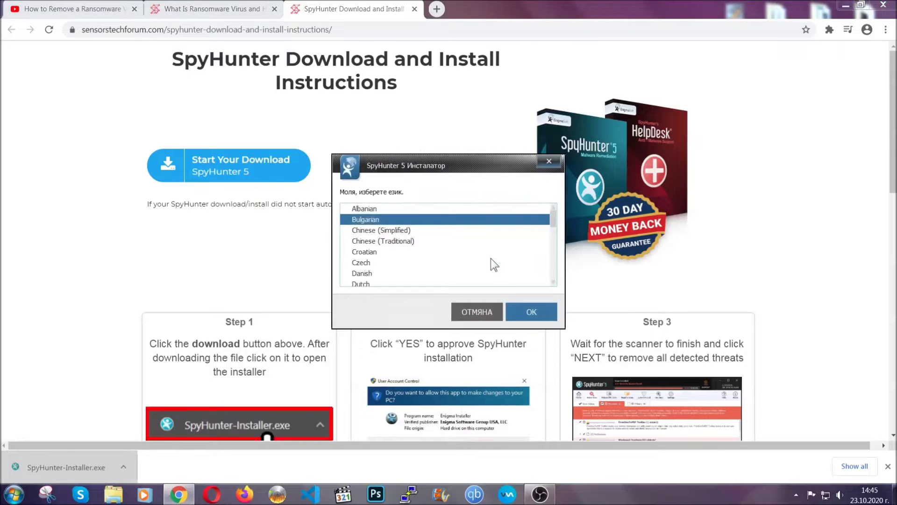
# - Install SpyHunter 5 in English with the EULA accepted, then finish the installer
pyautogui.scroll(-1, 463, 258)
pyautogui.scroll(-1, 461, 256)
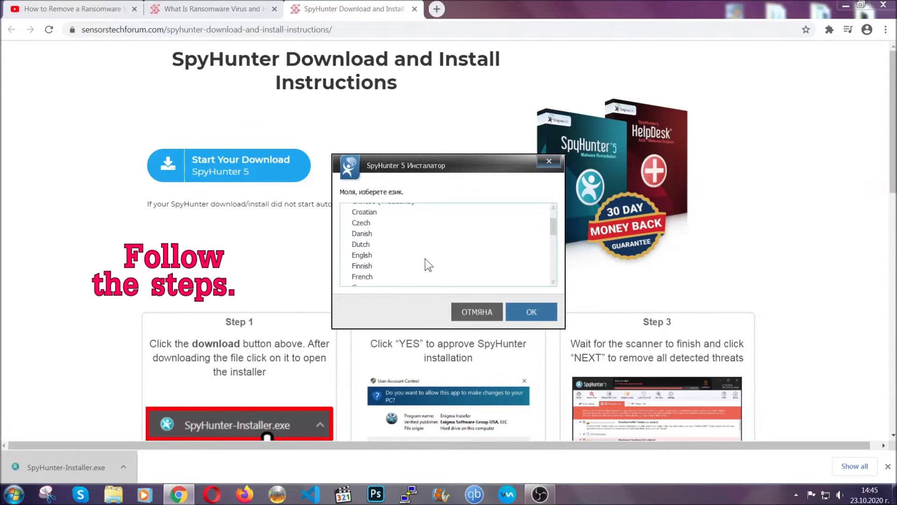
pyautogui.click(423, 255)
pyautogui.click(521, 311)
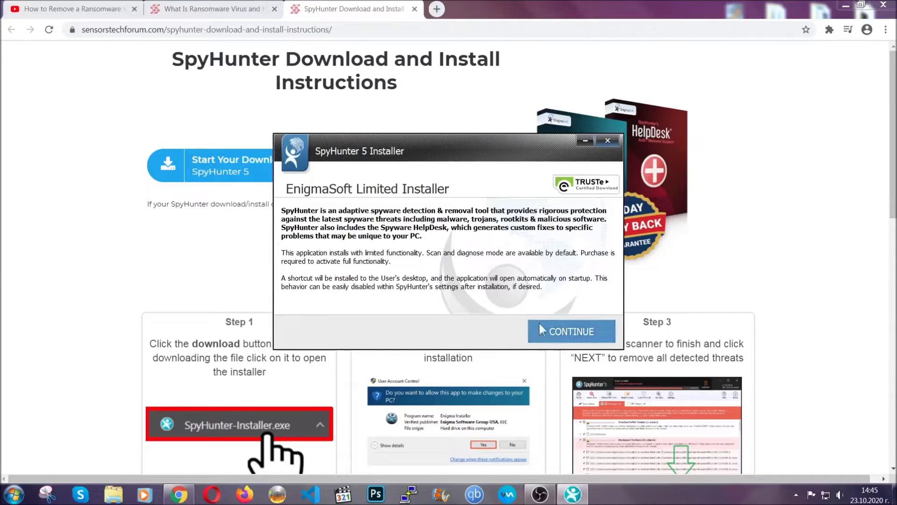
pyautogui.click(541, 329)
pyautogui.click(515, 303)
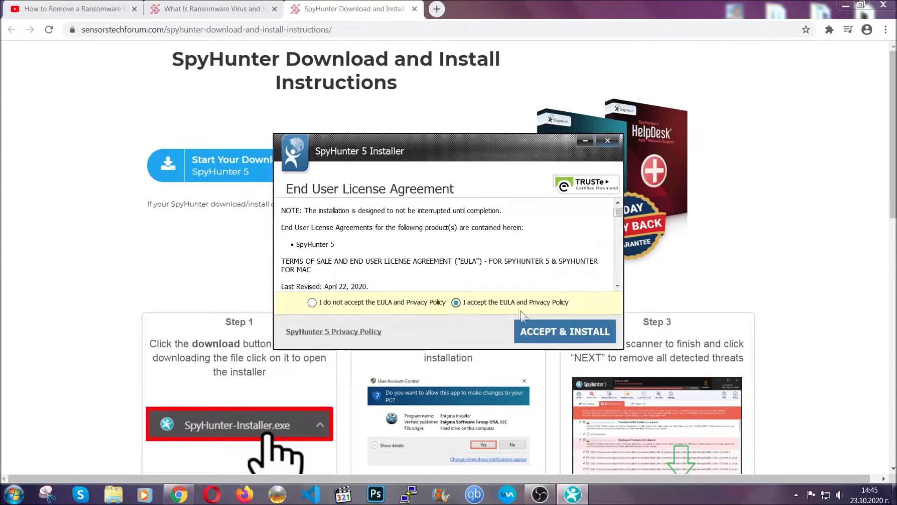
pyautogui.click(535, 326)
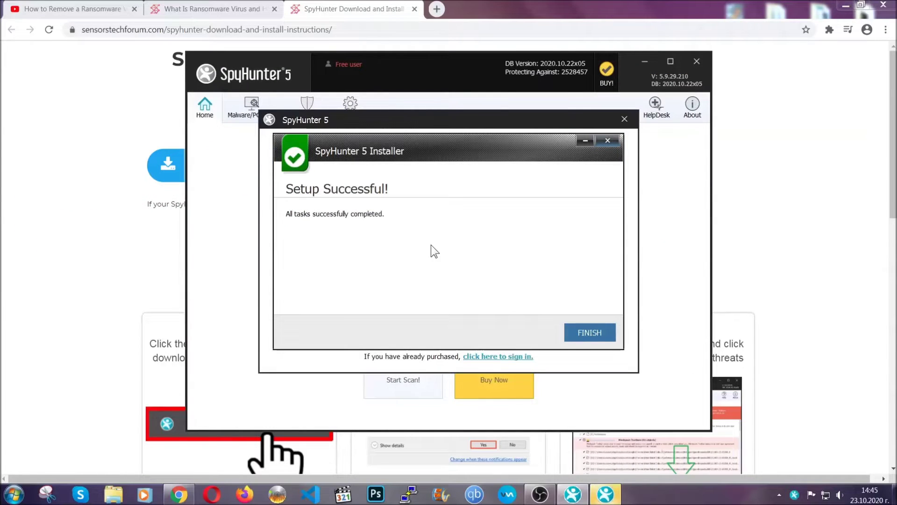
pyautogui.click(574, 334)
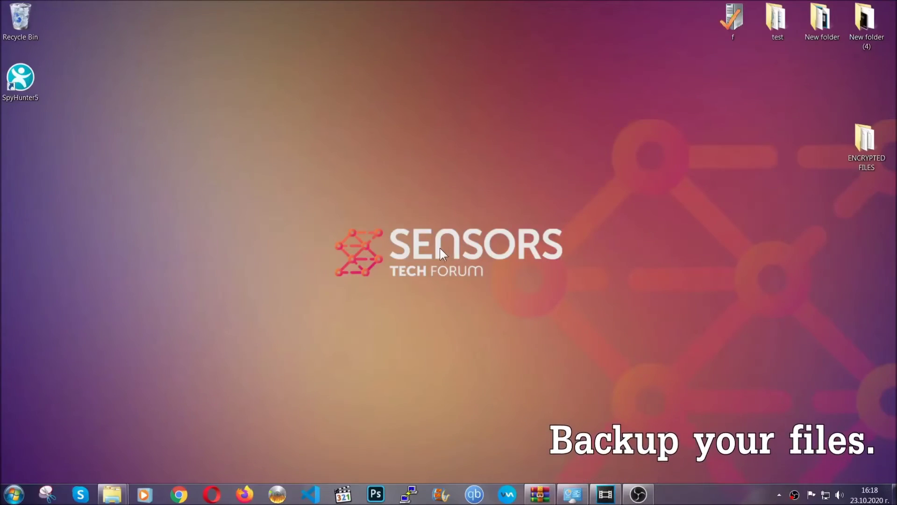
# - Copy all six .efji files from the ENCRYPTED FILES folder
pyautogui.doubleClick(859, 144)
pyautogui.moveTo(337, 232); pyautogui.dragTo(700, 167)
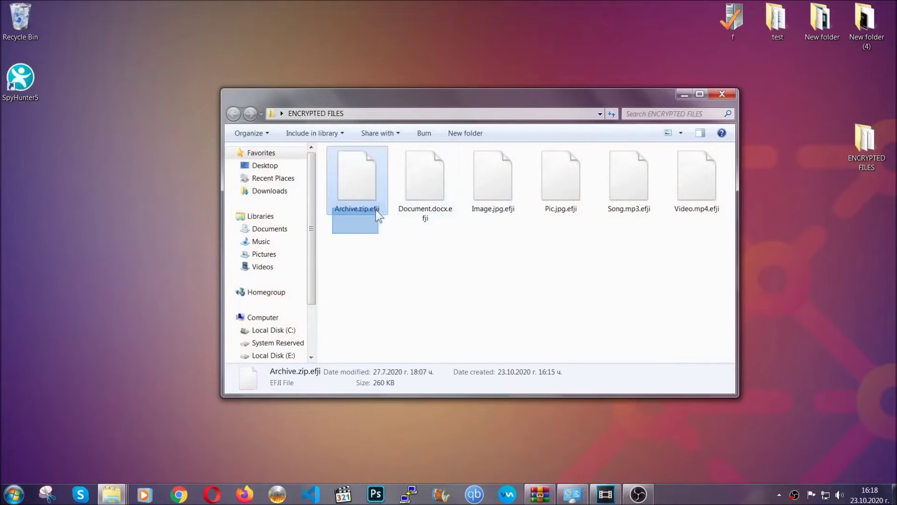
pyautogui.rightClick(703, 173)
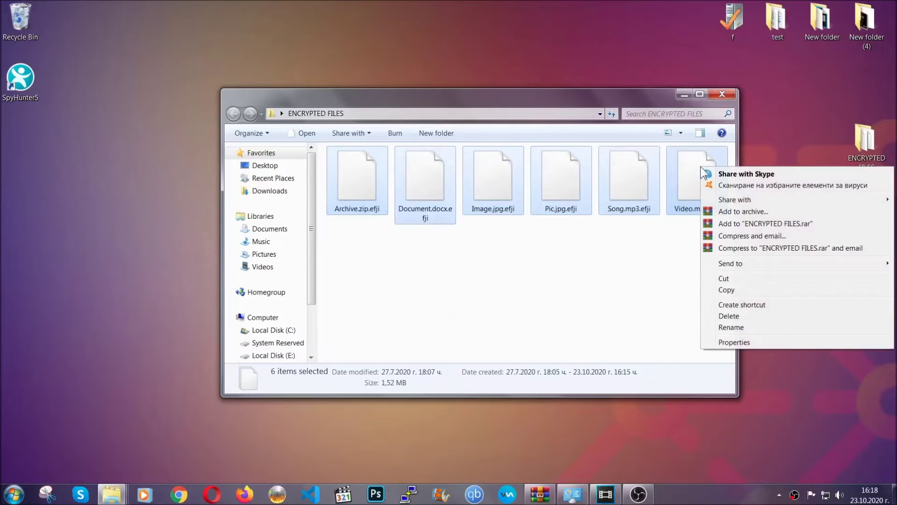
pyautogui.click(726, 291)
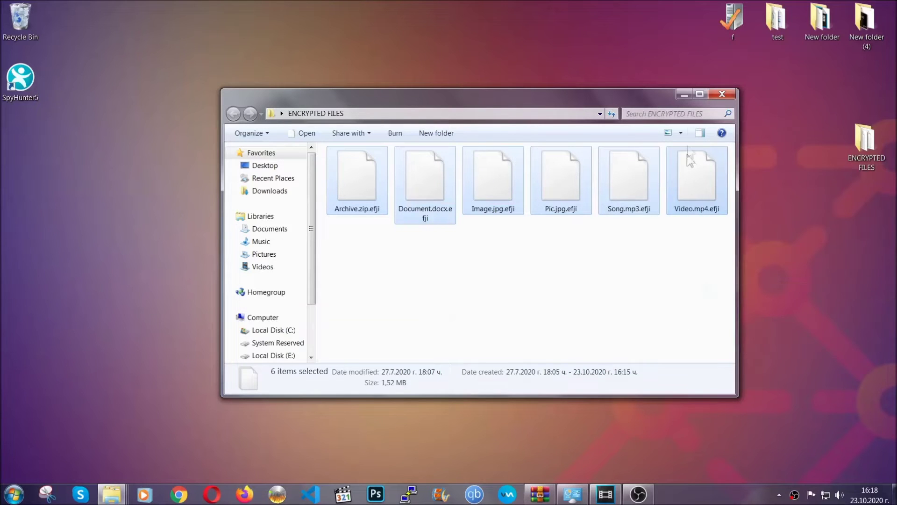
pyautogui.click(684, 95)
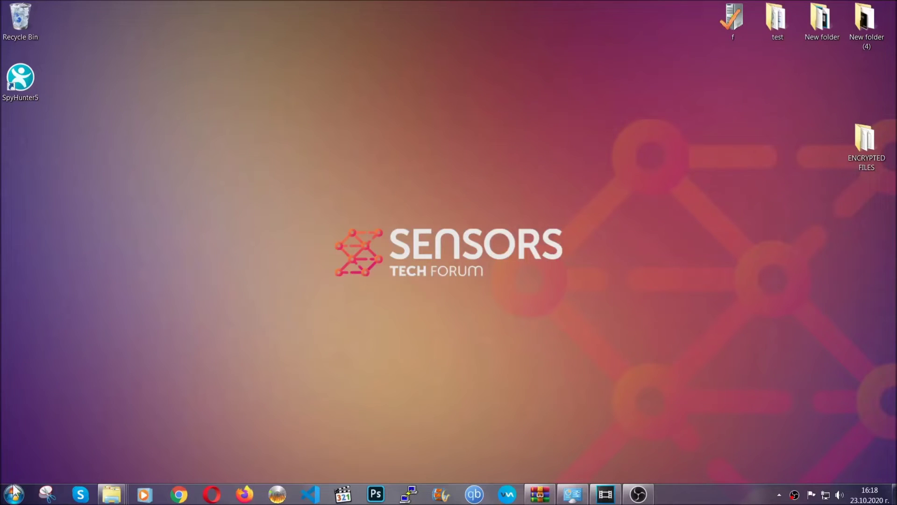
# - Paste the six copied files onto FLASH DRIVE (H:) and close its window
pyautogui.click(14, 493)
pyautogui.click(172, 352)
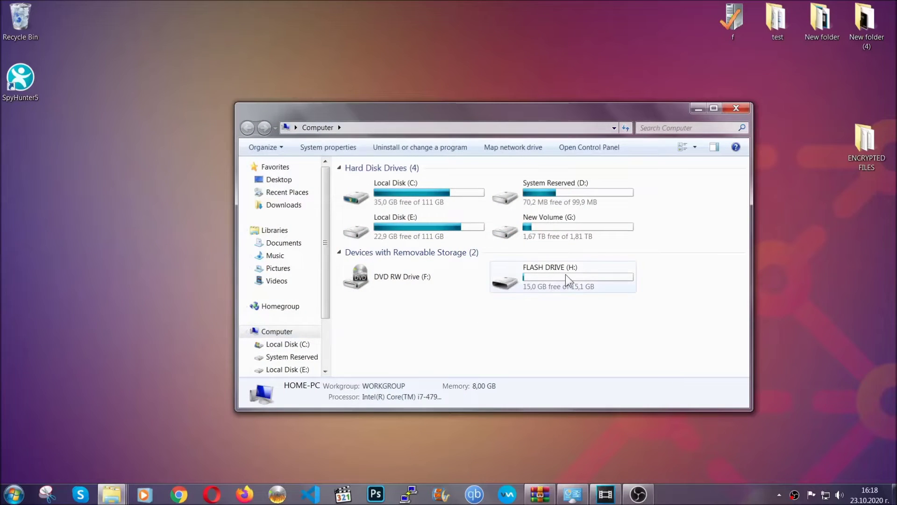
pyautogui.doubleClick(565, 273)
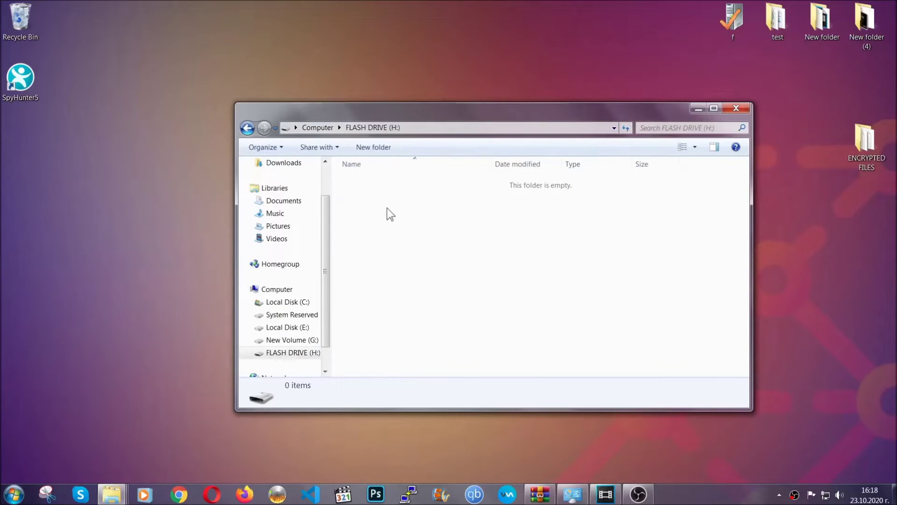
pyautogui.rightClick(387, 209)
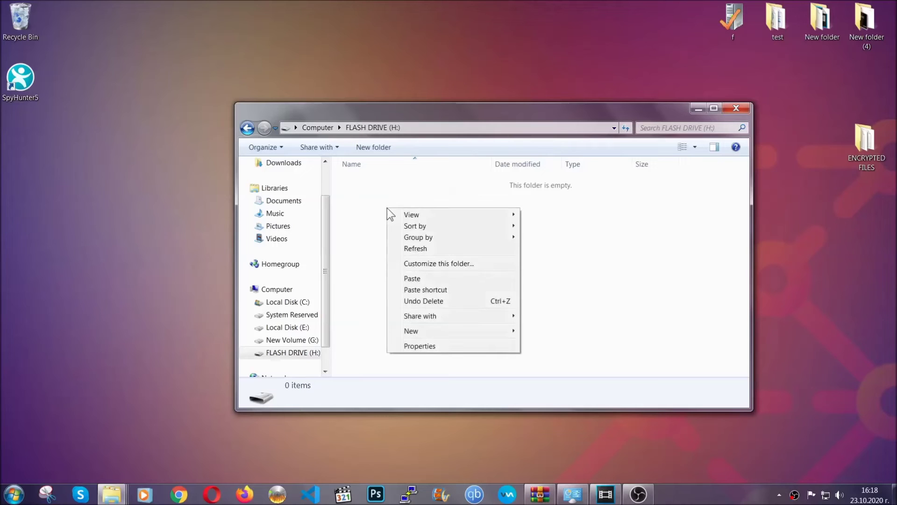
pyautogui.click(411, 279)
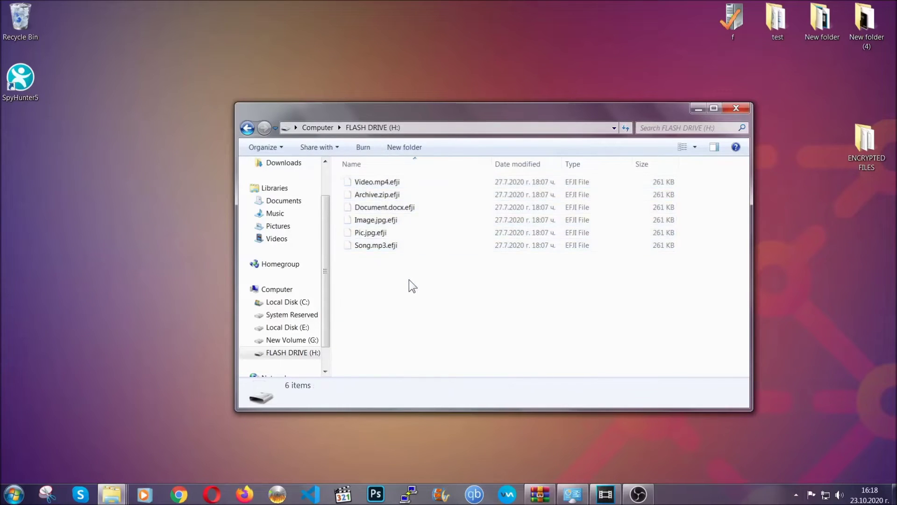
pyautogui.click(737, 109)
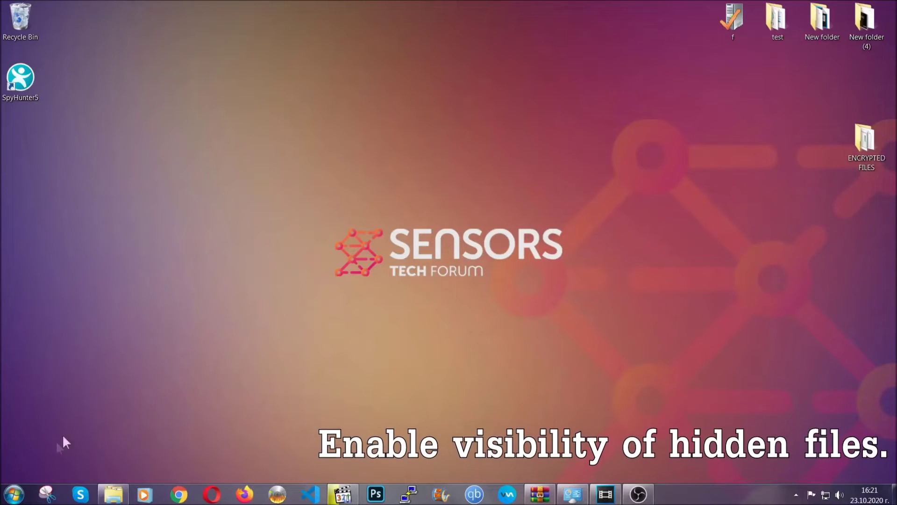
# - Enable 'Show hidden files, folders, and drives' in Folder Options and apply it
pyautogui.click(14, 494)
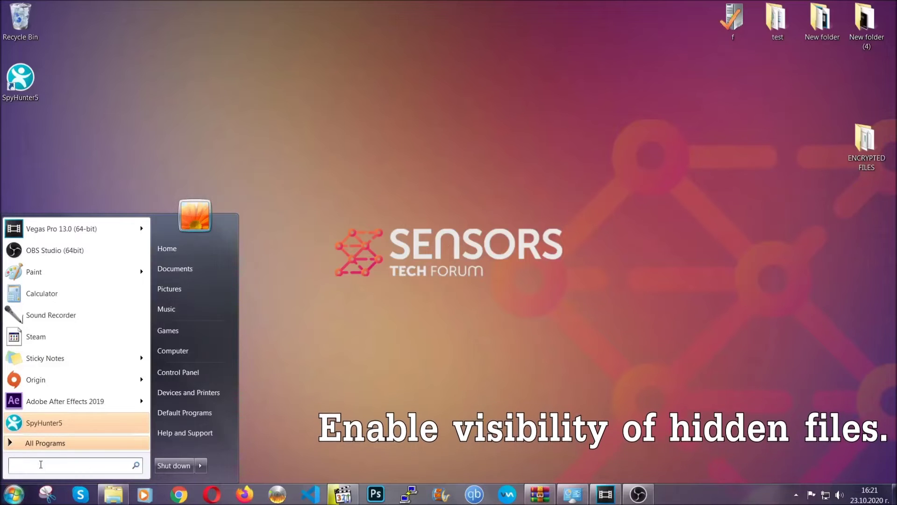
pyautogui.click(39, 466)
pyautogui.write('s')
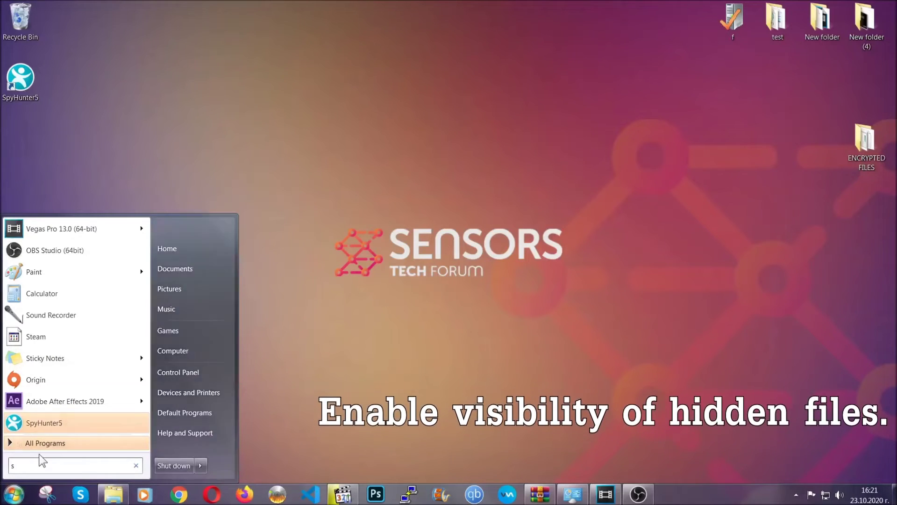
pyautogui.write('howh')
pyautogui.press('BackSpace')
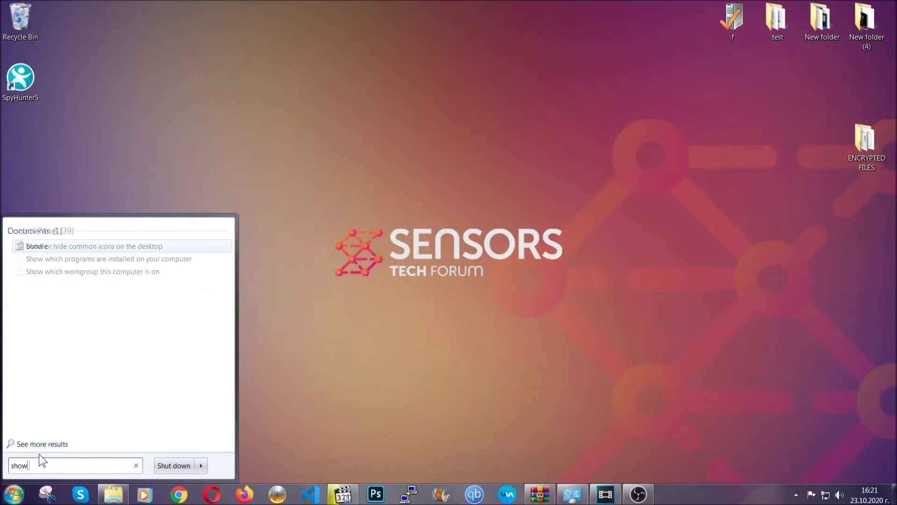
pyautogui.write(' hidden files ')
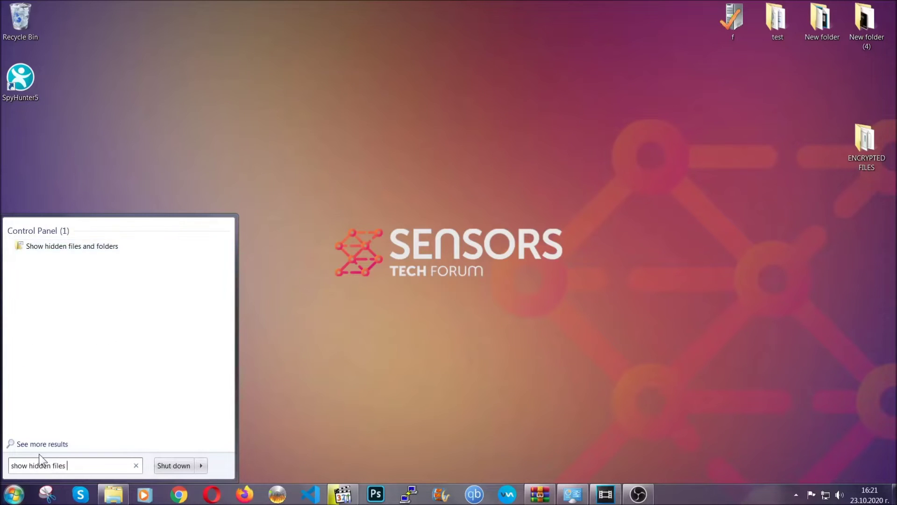
pyautogui.write('and folders')
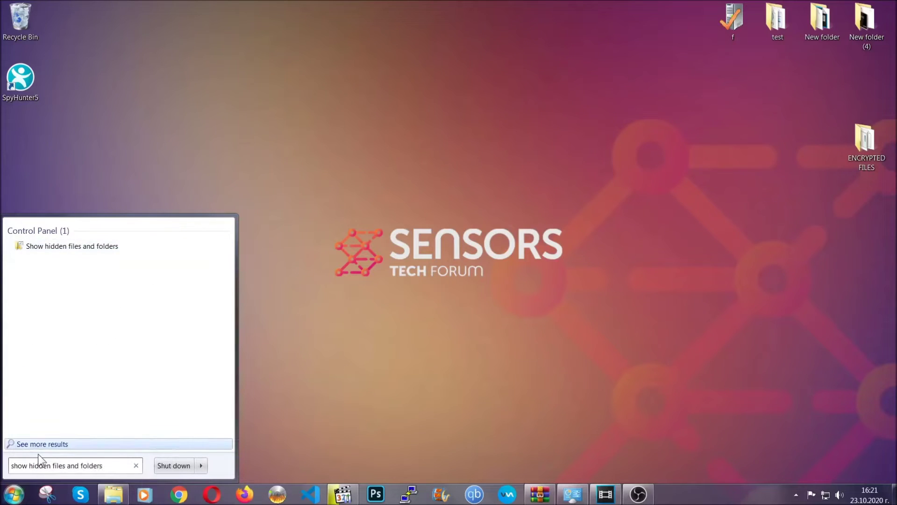
pyautogui.click(106, 248)
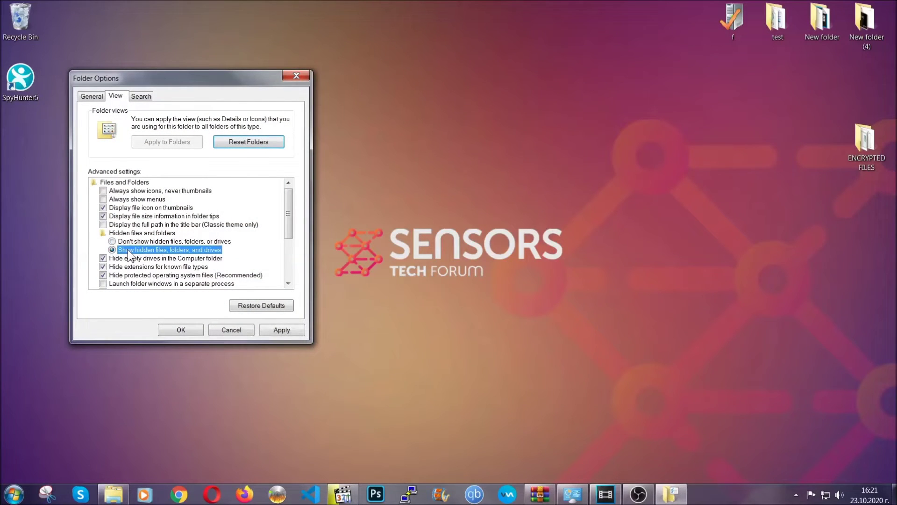
pyautogui.click(279, 332)
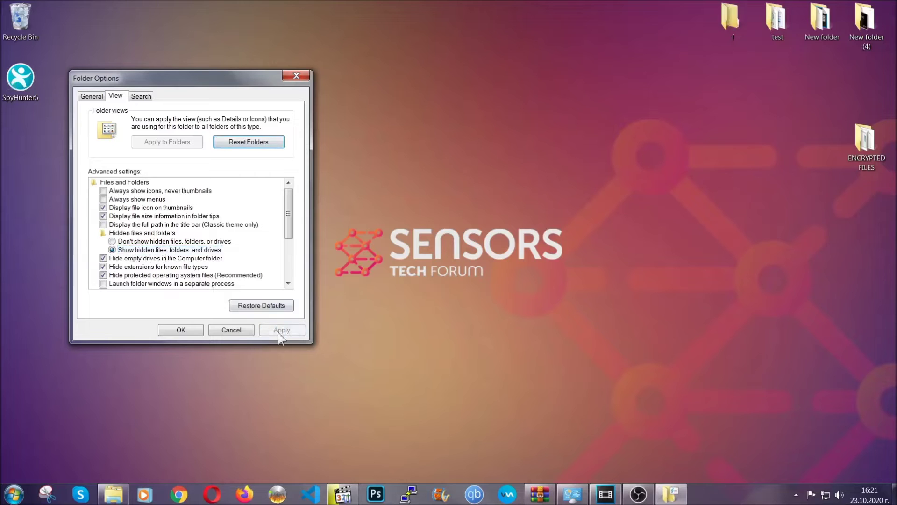
pyautogui.click(176, 330)
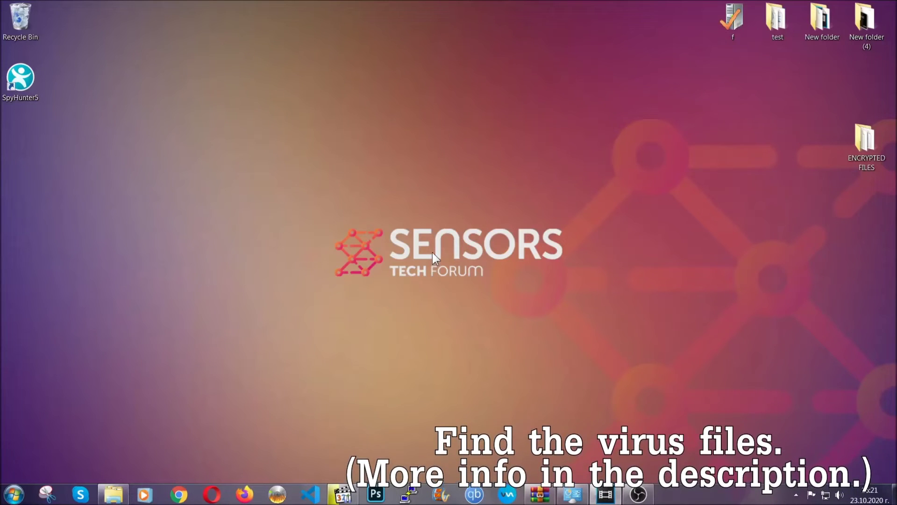
# - Search Computer for 'extension:exe Example Vir' to find the virus executable
pyautogui.click(14, 494)
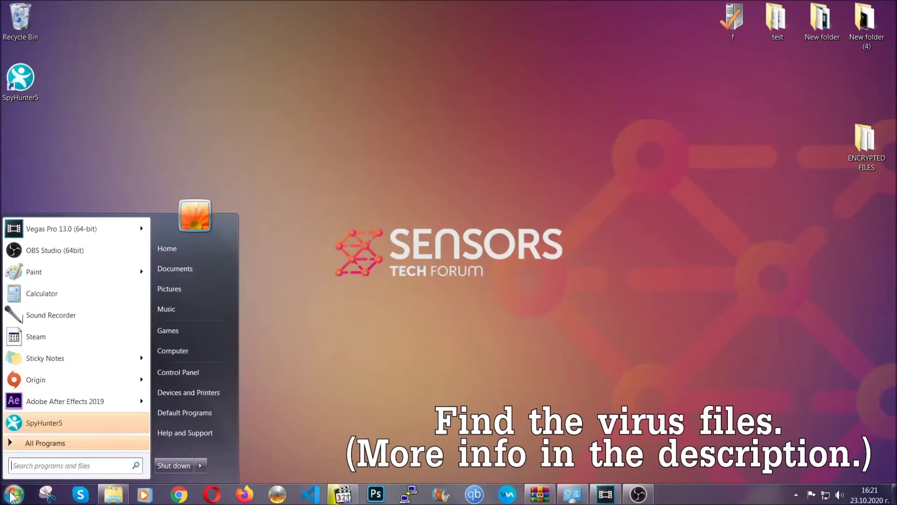
pyautogui.click(186, 351)
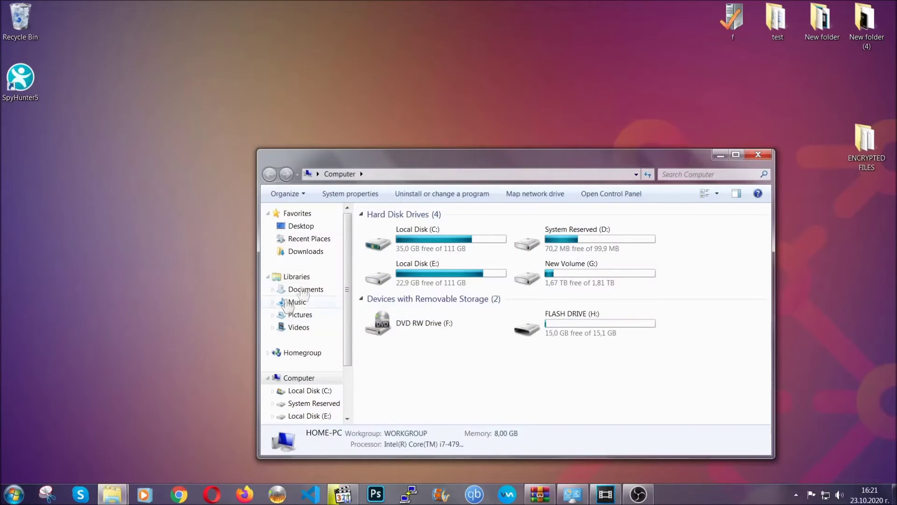
pyautogui.moveTo(487, 164); pyautogui.dragTo(429, 125)
pyautogui.write('files')
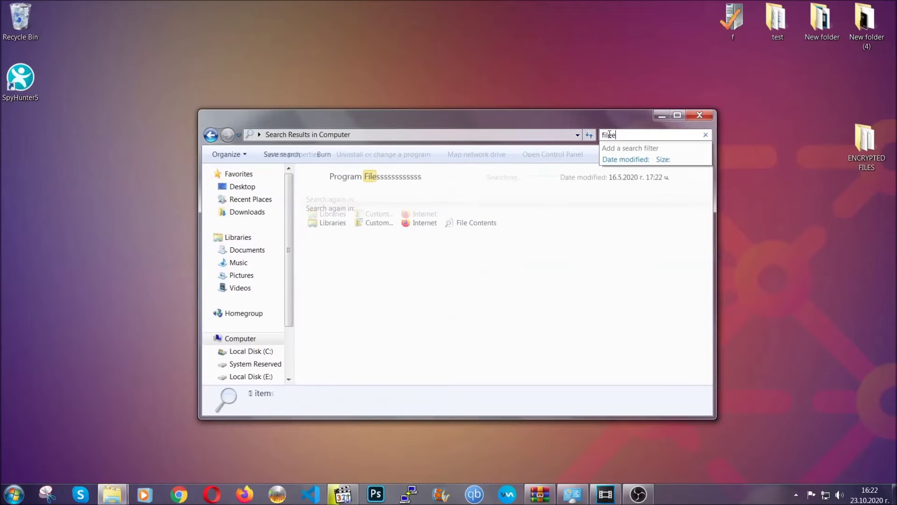
pyautogui.write('extension')
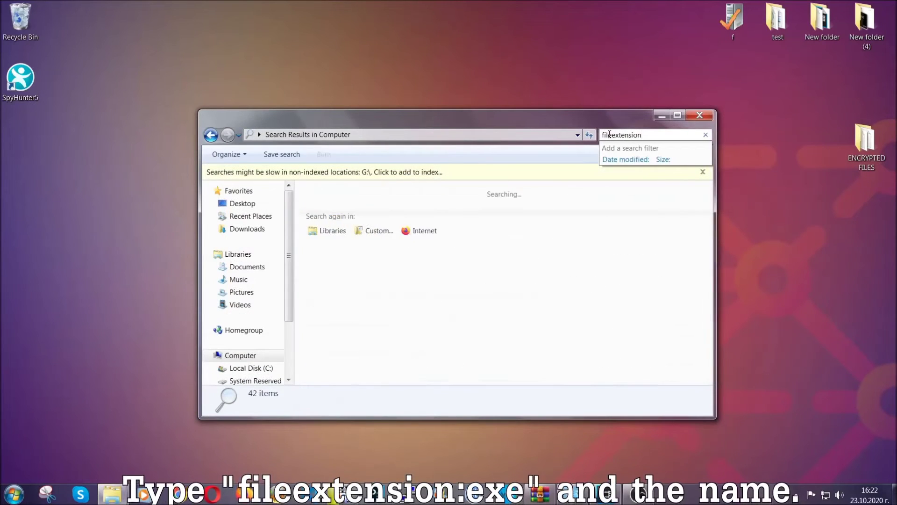
pyautogui.write(':exe ')
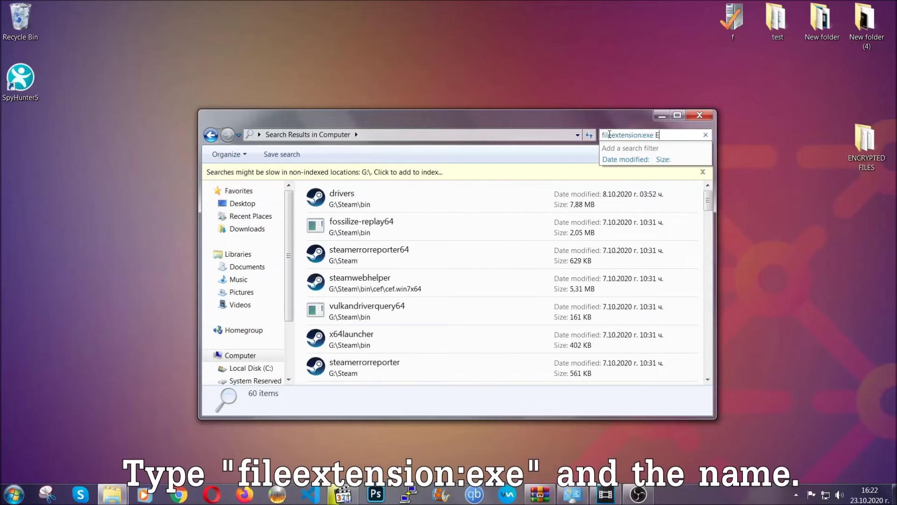
pyautogui.write('Exampl')
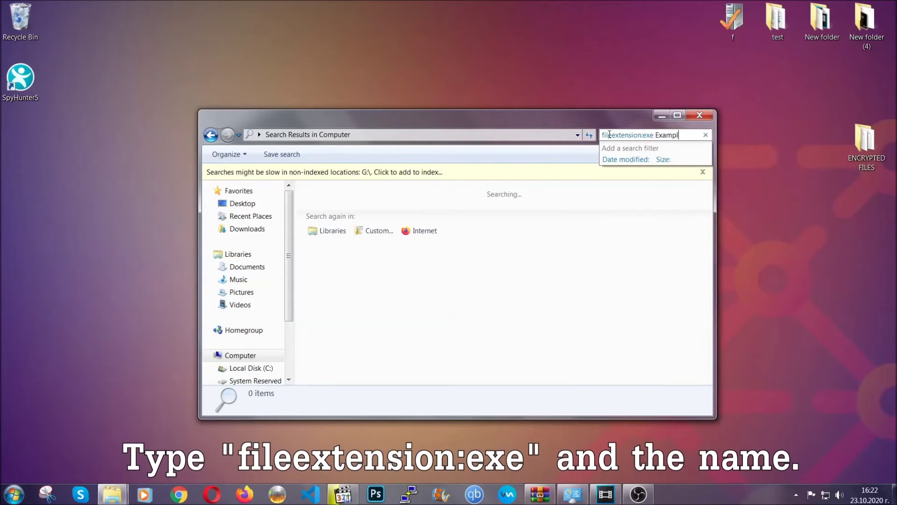
pyautogui.write('e Virus Name')
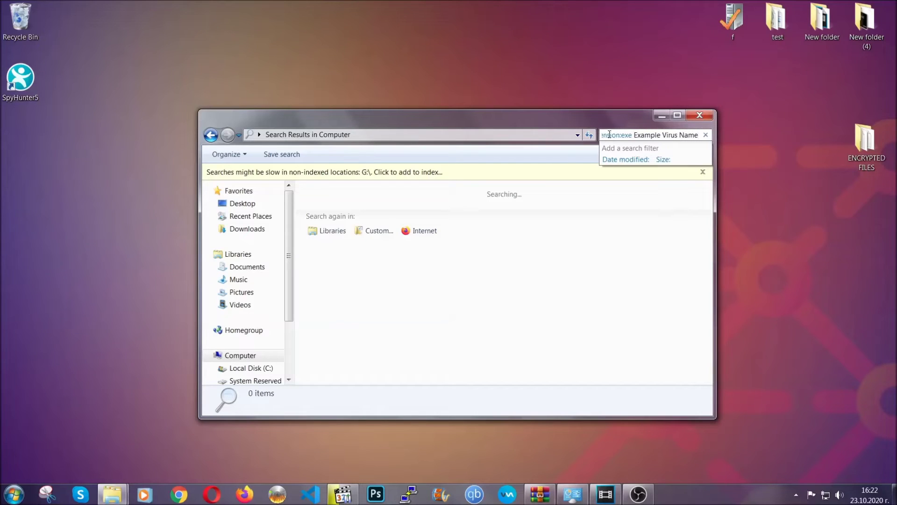
pyautogui.press('Return')
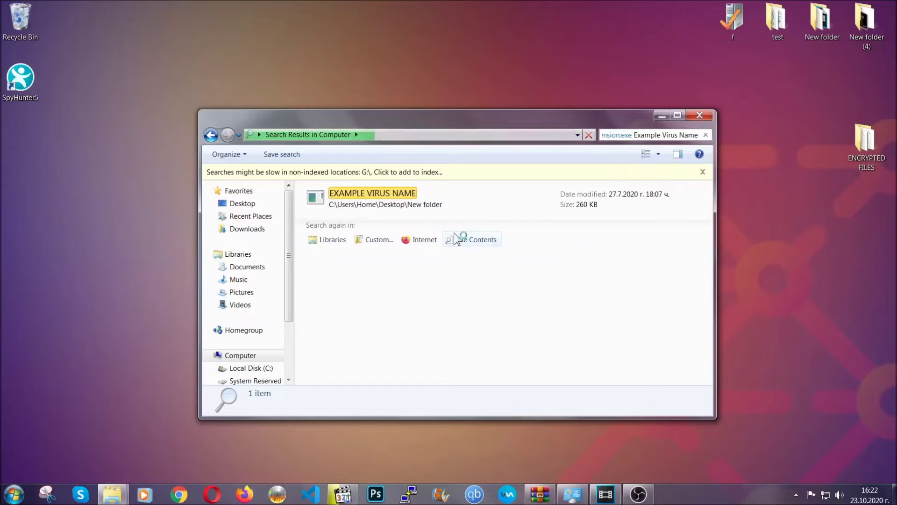
# - Delete the EXAMPLE VIRUS NAME result to the Recycle Bin and close the search window
pyautogui.click(392, 189)
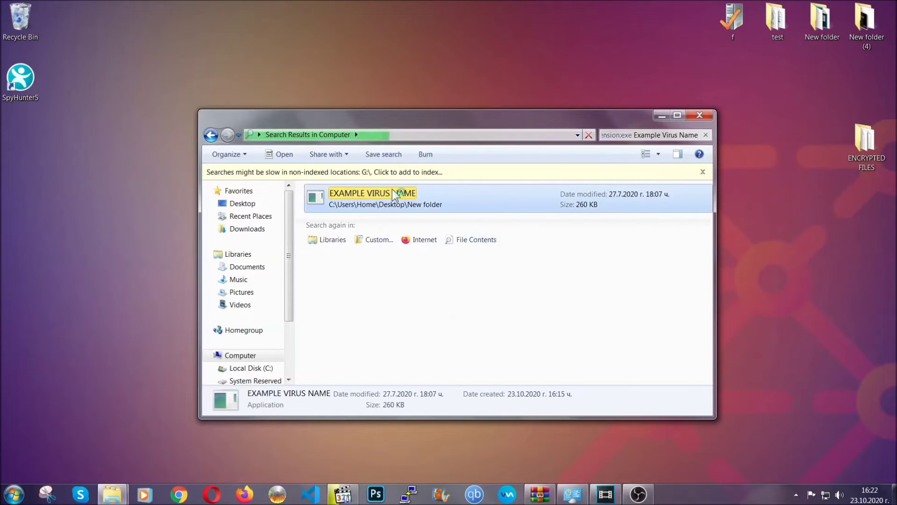
pyautogui.rightClick(392, 192)
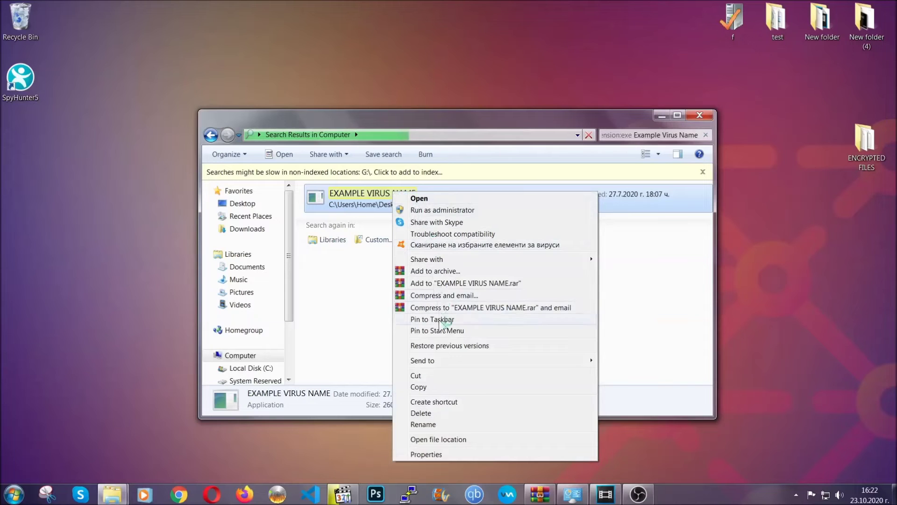
pyautogui.click(432, 413)
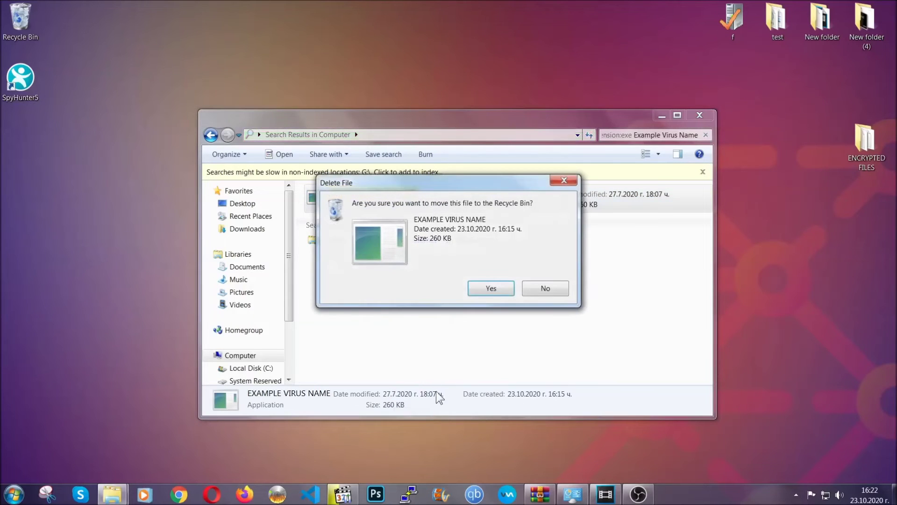
pyautogui.click(491, 290)
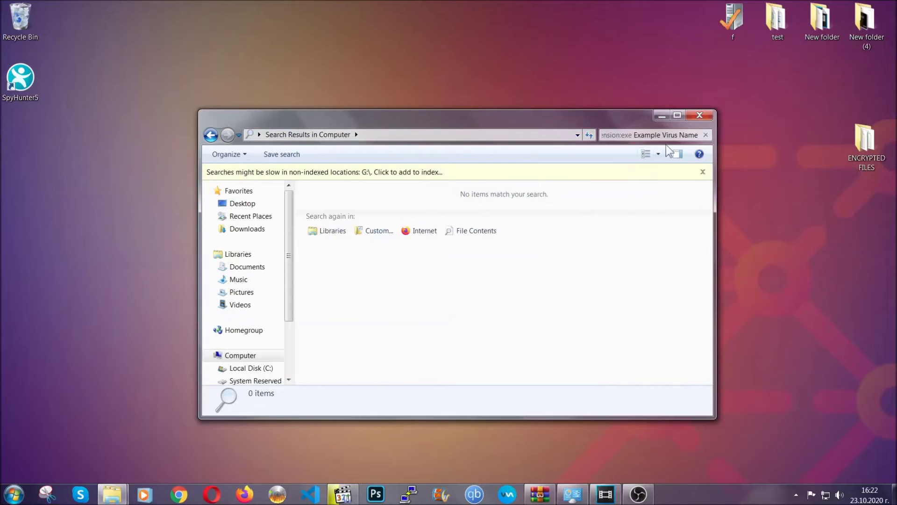
pyautogui.click(700, 115)
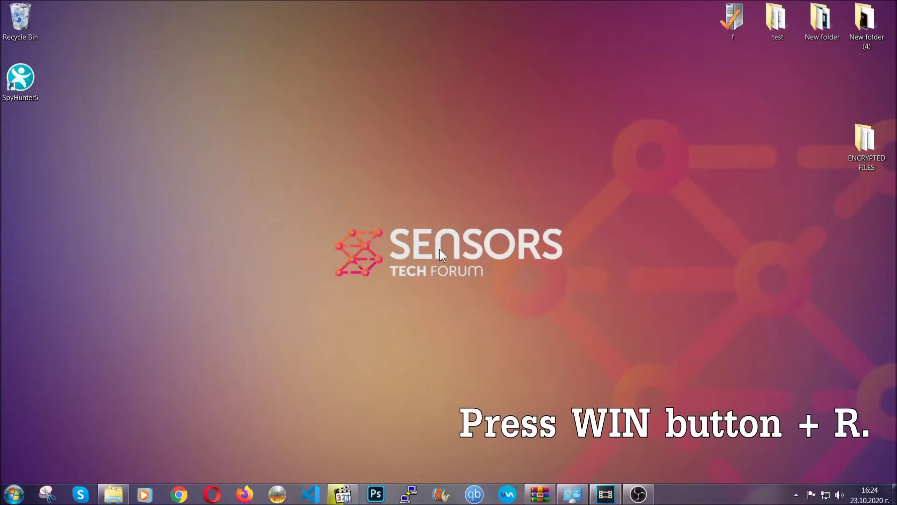
# - Launch Registry Editor by running REGEDIT from the Run dialog
pyautogui.press('super+r')
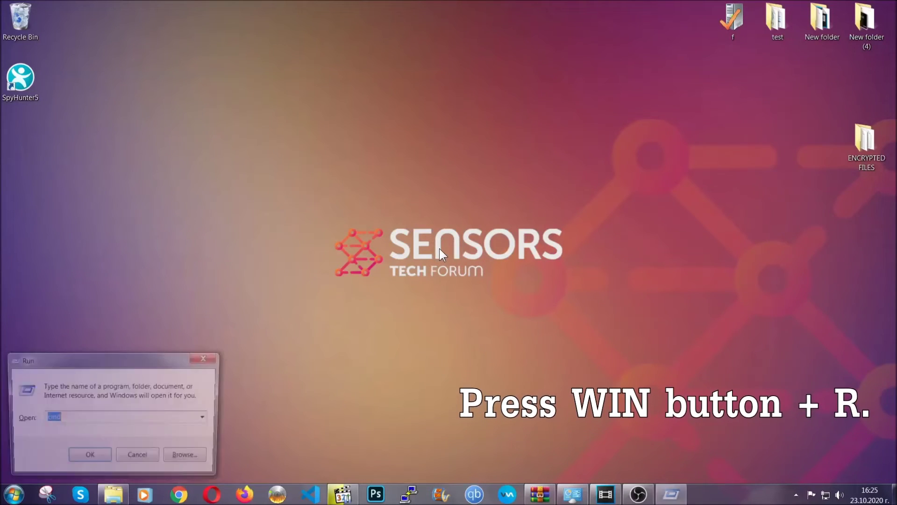
pyautogui.click(98, 420)
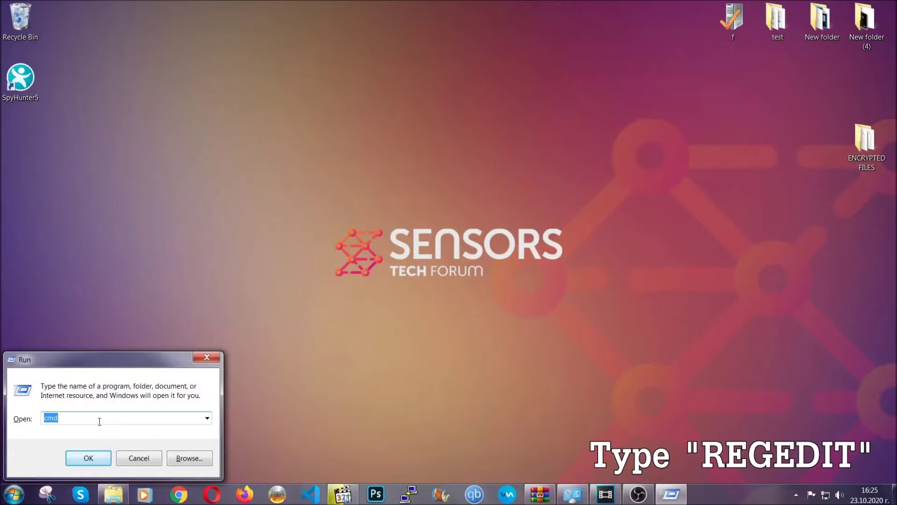
pyautogui.doubleClick(86, 424)
pyautogui.write('REGEDIT')
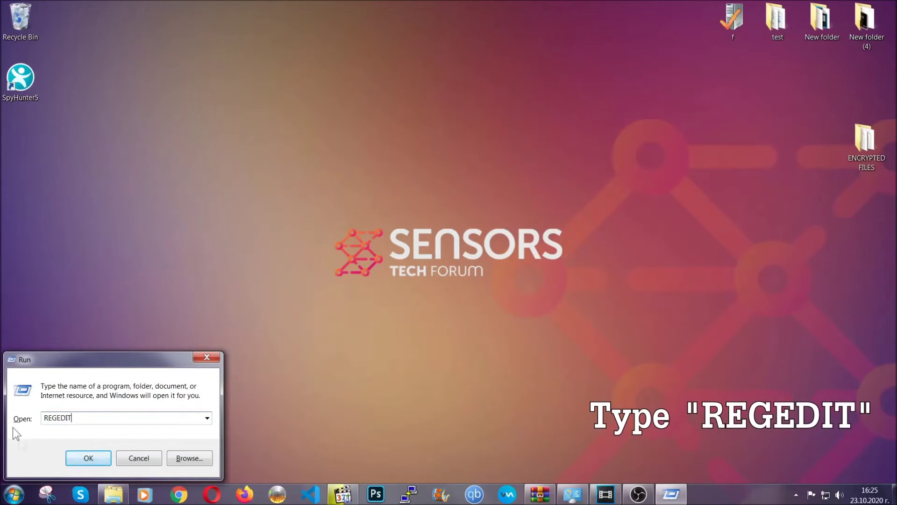
pyautogui.click(78, 457)
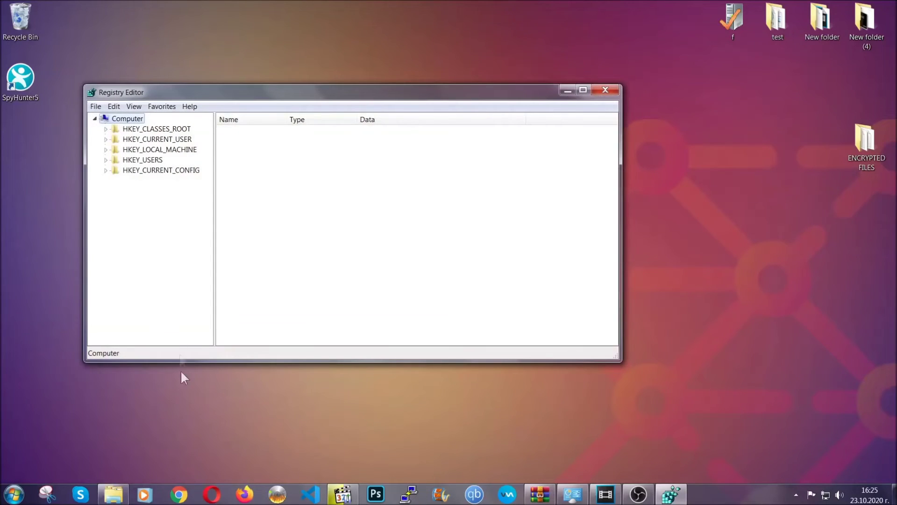
# - Export the entire registry to a desktop file named BACKUP
pyautogui.click(96, 107)
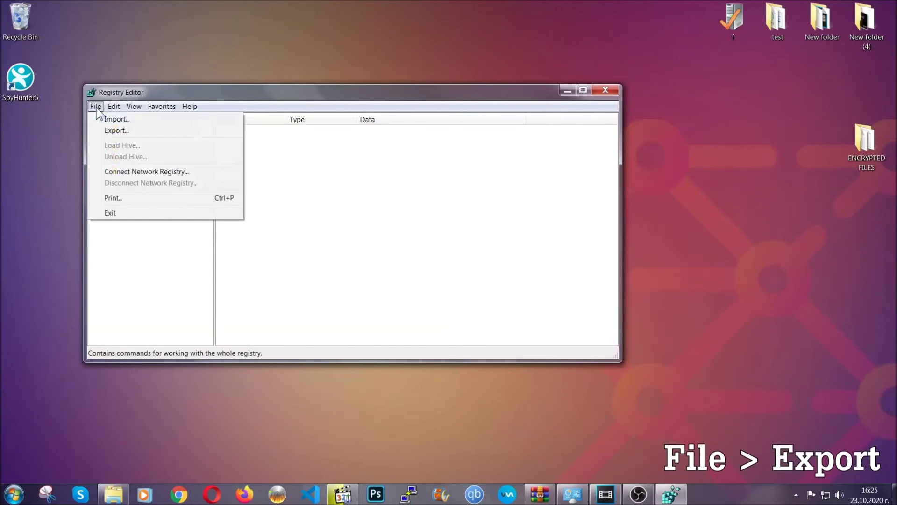
pyautogui.click(117, 130)
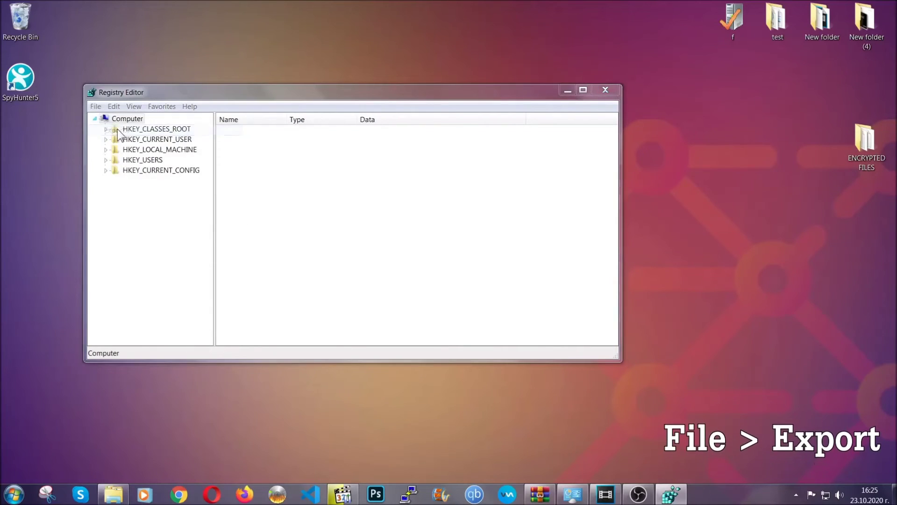
pyautogui.click(119, 199)
pyautogui.write('BACKUP')
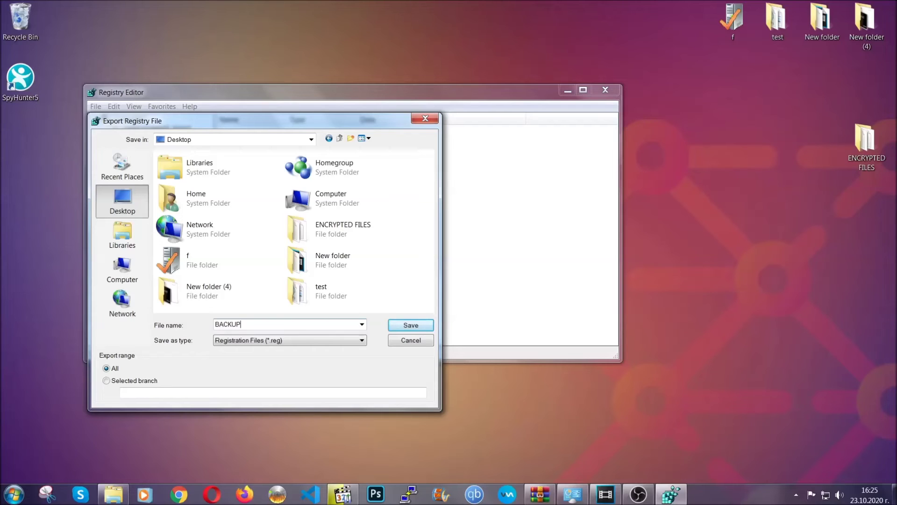
pyautogui.click(405, 326)
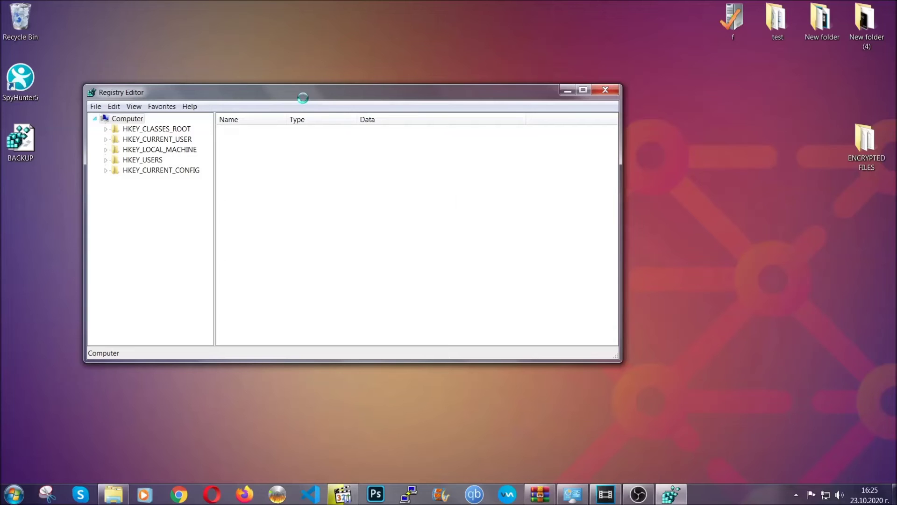
pyautogui.moveTo(303, 98); pyautogui.dragTo(391, 126)
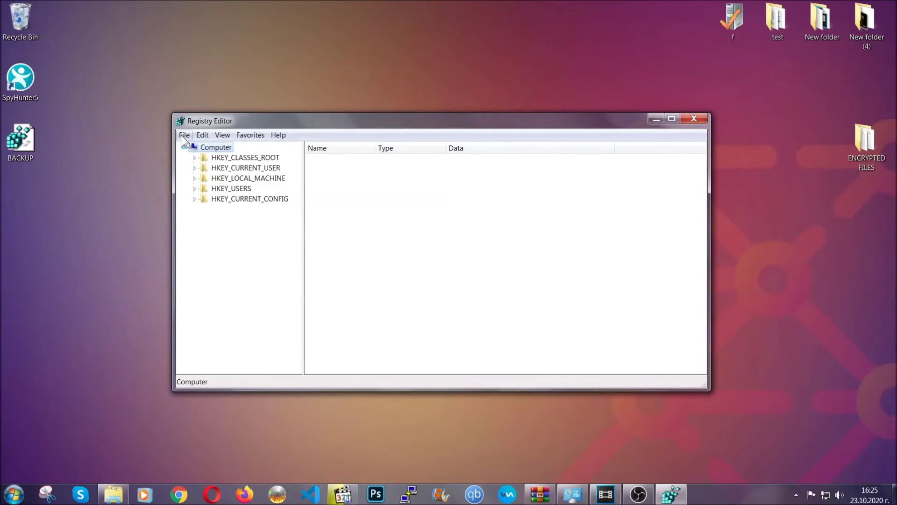
# - Find the RunOnce key under HKEY_CURRENT_USER CurrentVersion using a registry search
pyautogui.click(185, 136)
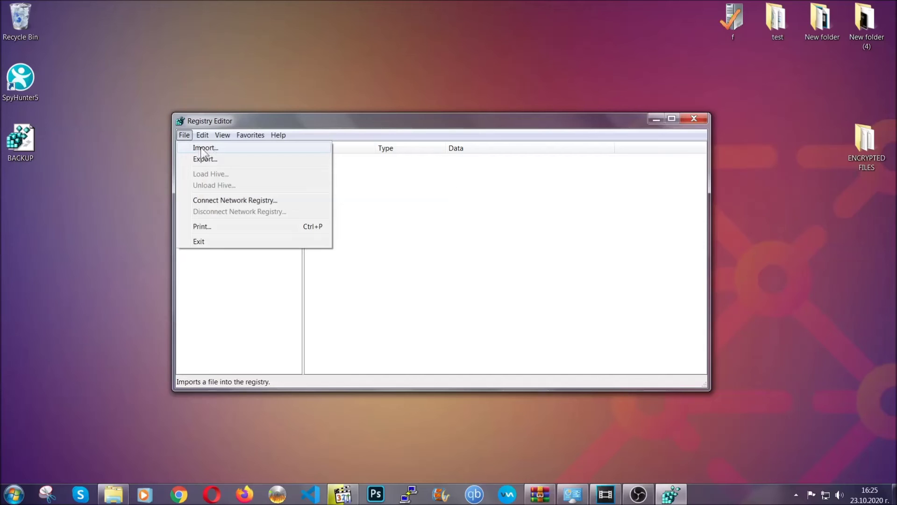
pyautogui.click(185, 136)
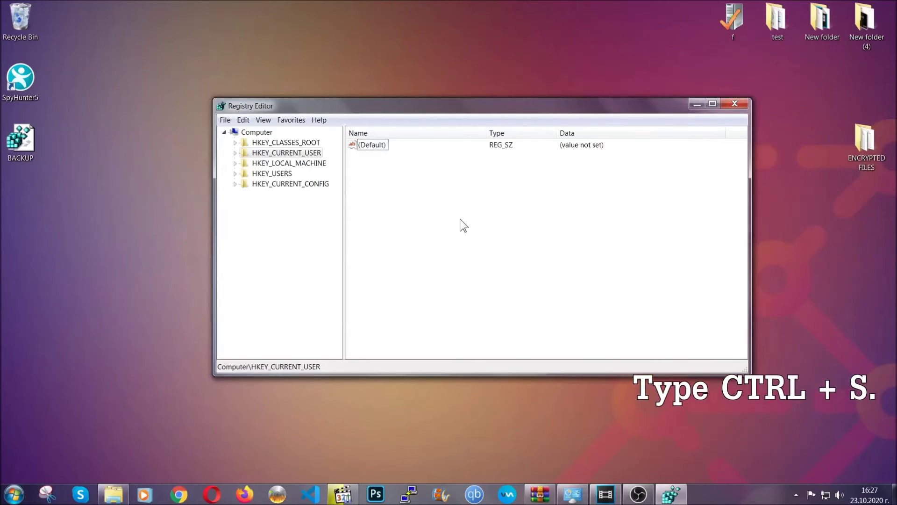
pyautogui.hotkey('ctrl', 'f')
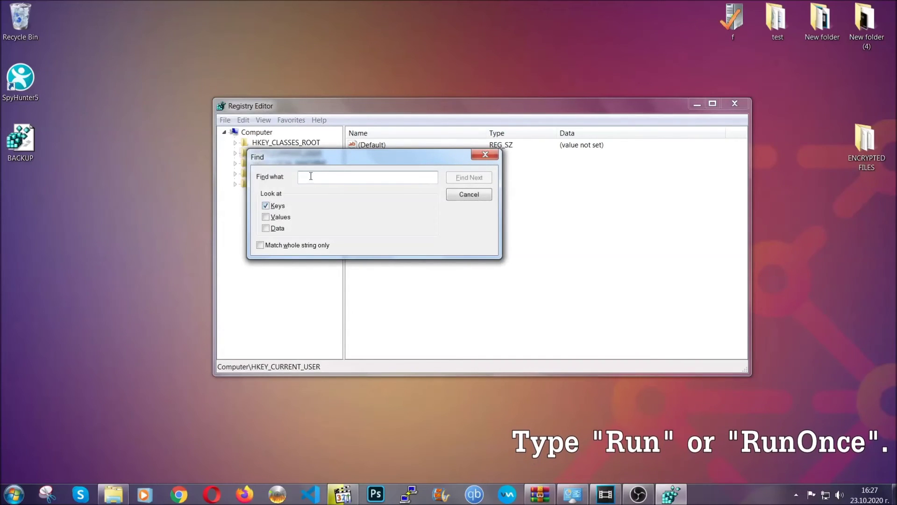
pyautogui.write('RunO')
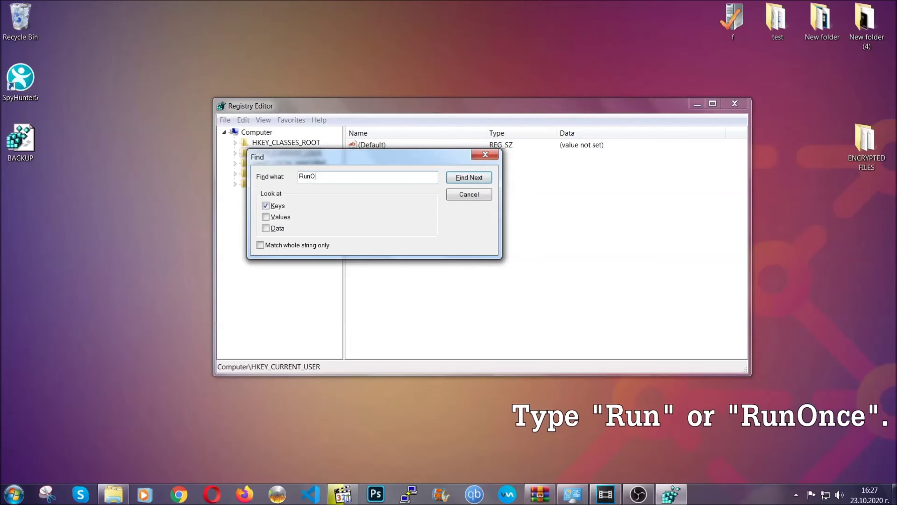
pyautogui.write('nce')
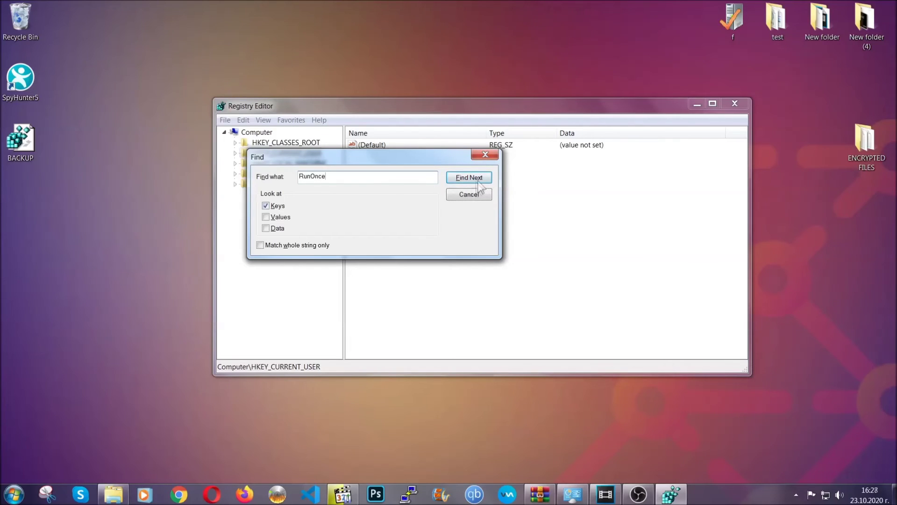
pyautogui.click(478, 181)
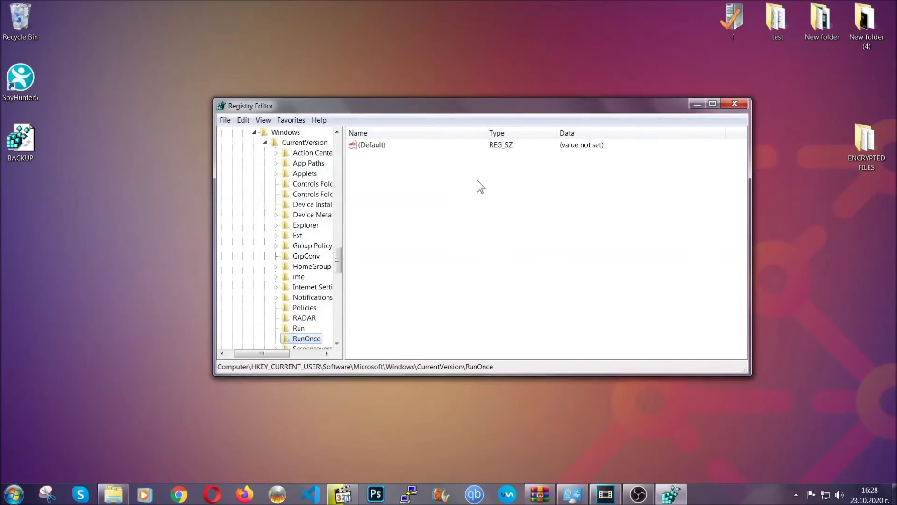
# - Delete the THE VIRUS value from the HKEY_CURRENT_USER Run key and close Registry Editor
pyautogui.moveTo(341, 252); pyautogui.dragTo(336, 267)
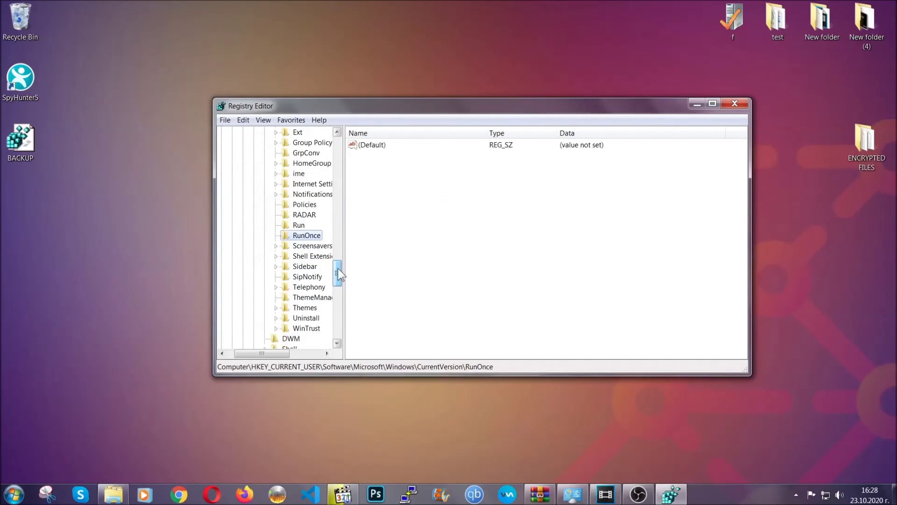
pyautogui.click(299, 226)
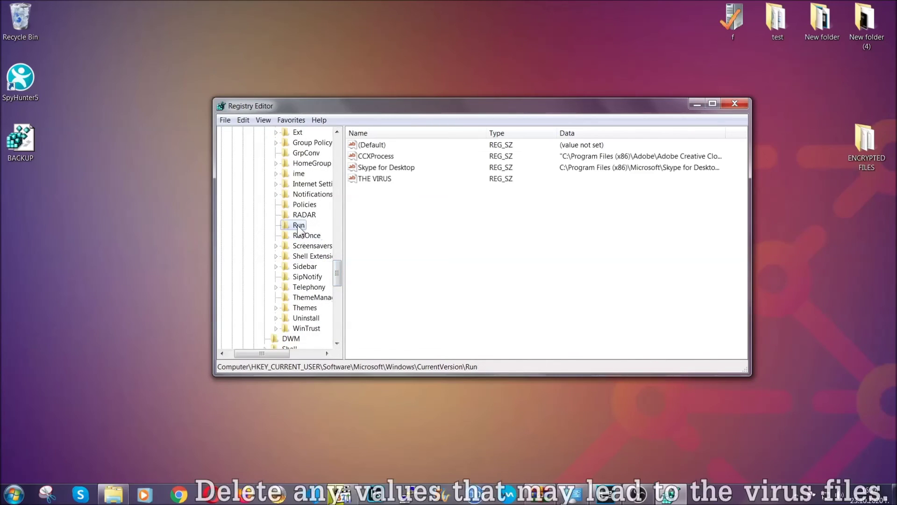
pyautogui.click(368, 181)
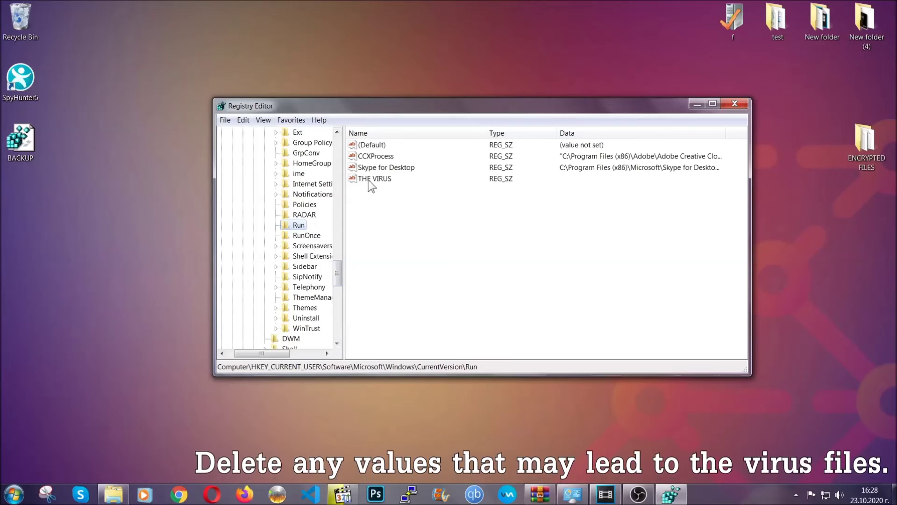
pyautogui.rightClick(370, 182)
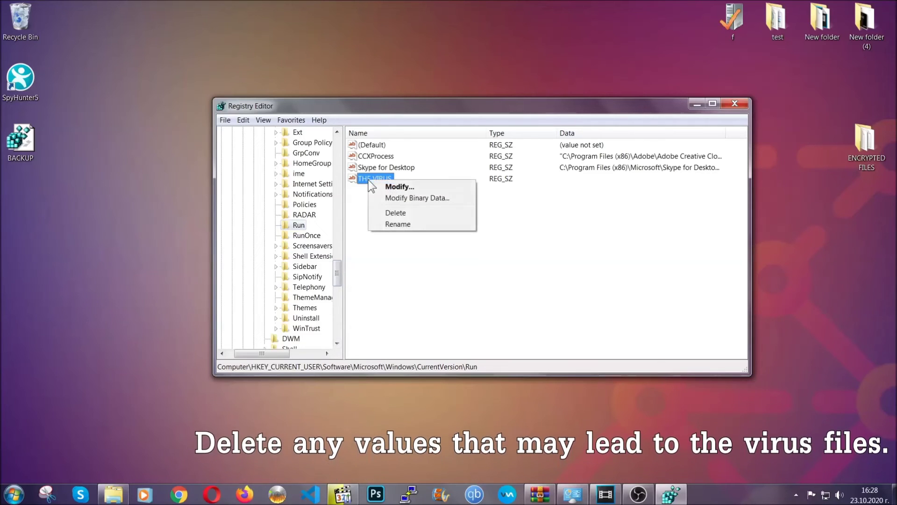
pyautogui.click(387, 213)
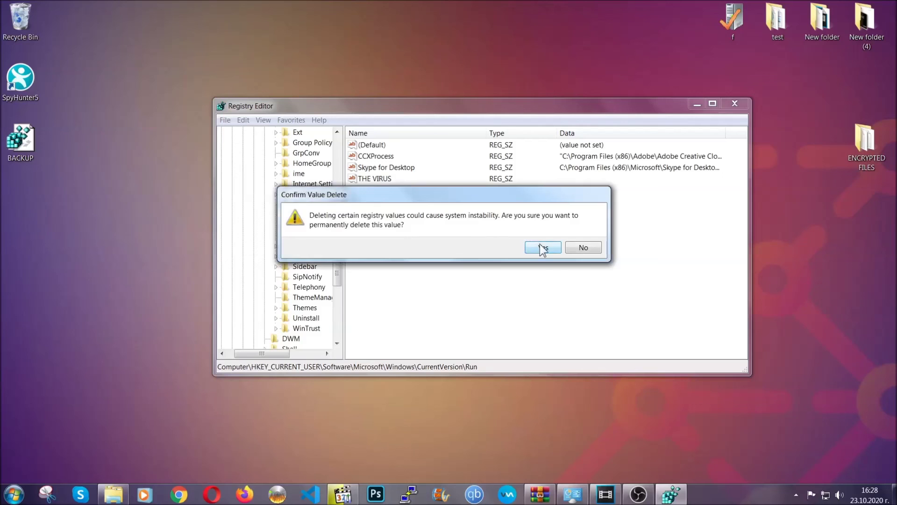
pyautogui.click(542, 247)
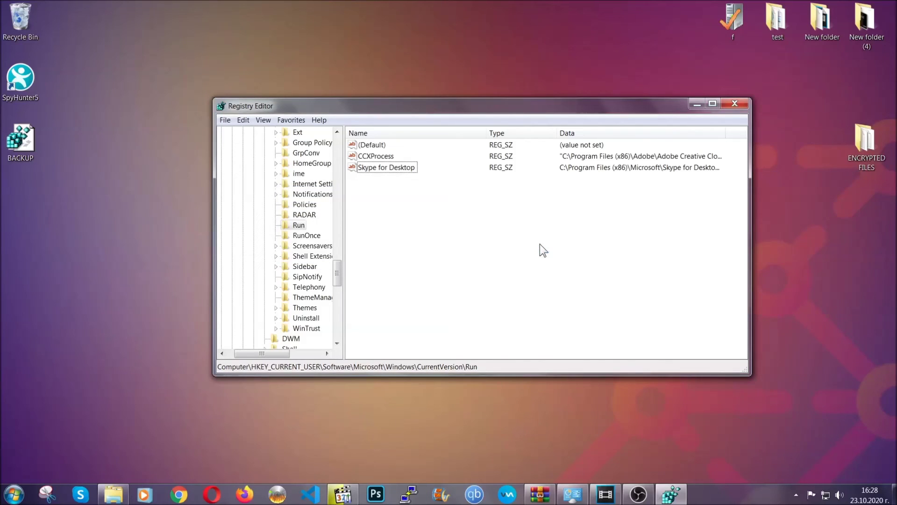
pyautogui.click(741, 101)
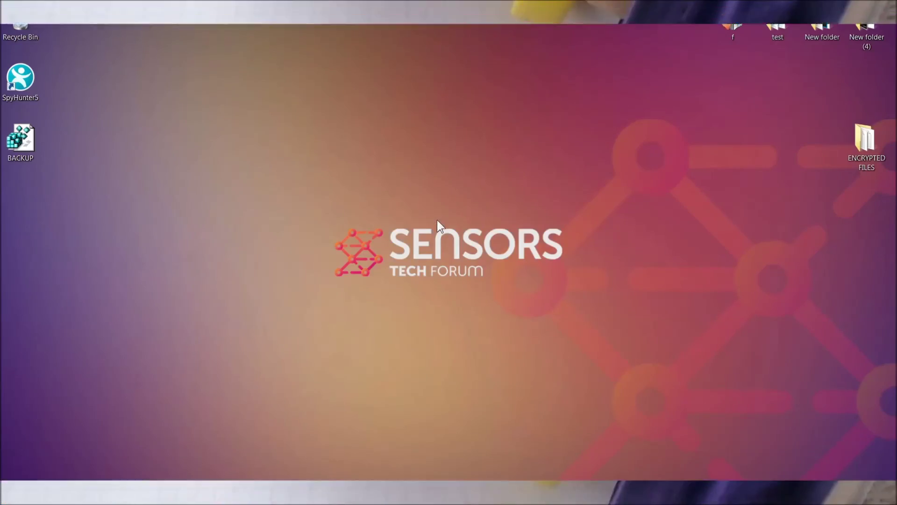